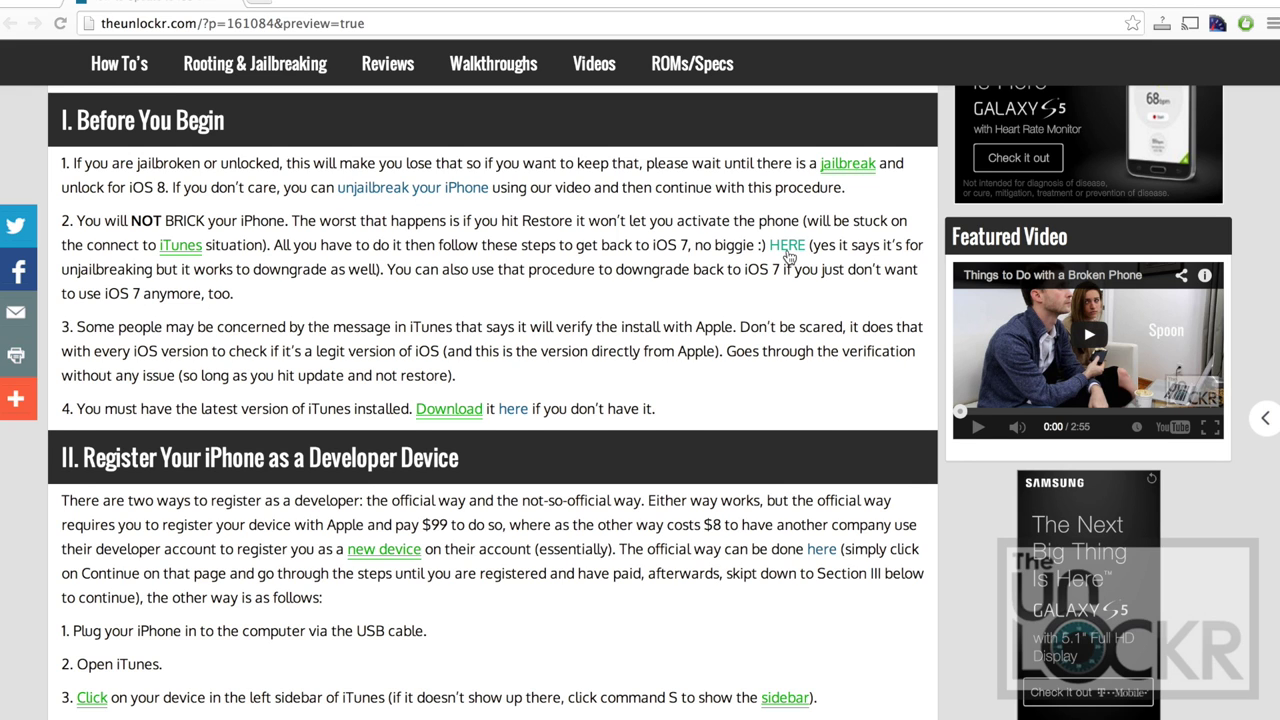
Step: Switch to Image Capture to view the photos on the connected iPhone, and close it again
scroll(762, 381, down, 2)
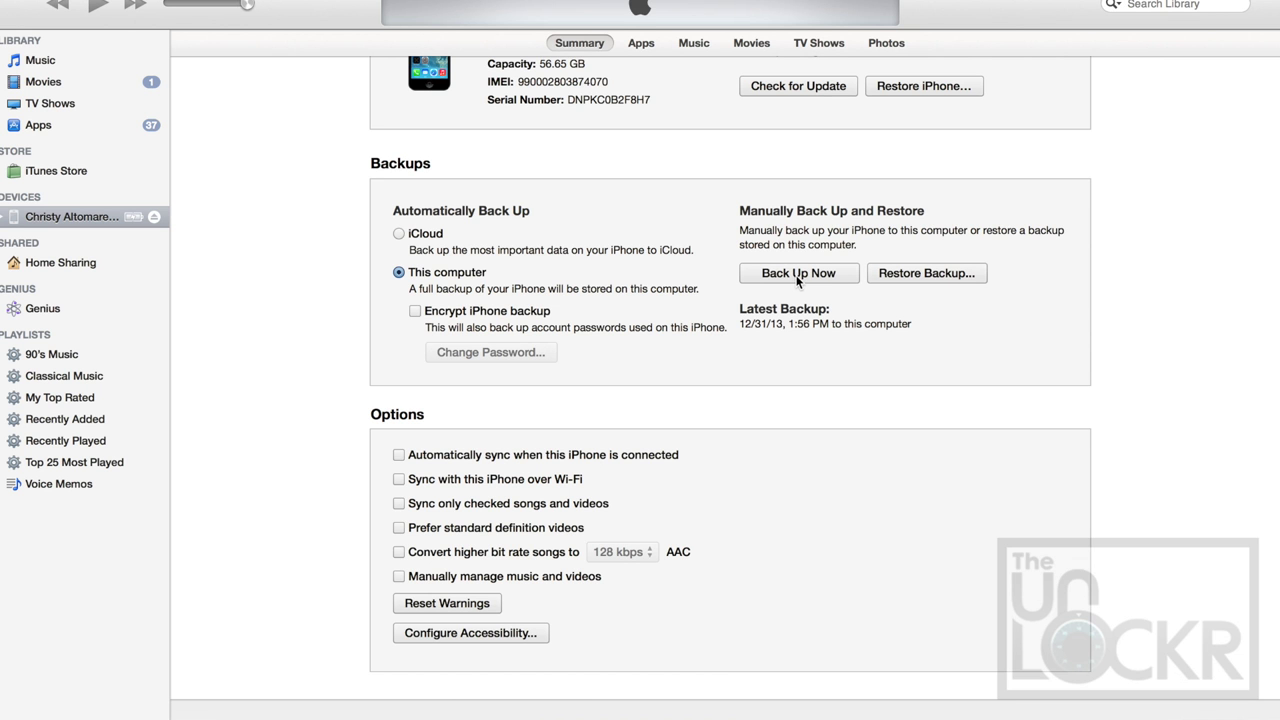
mouse_move(970, 714)
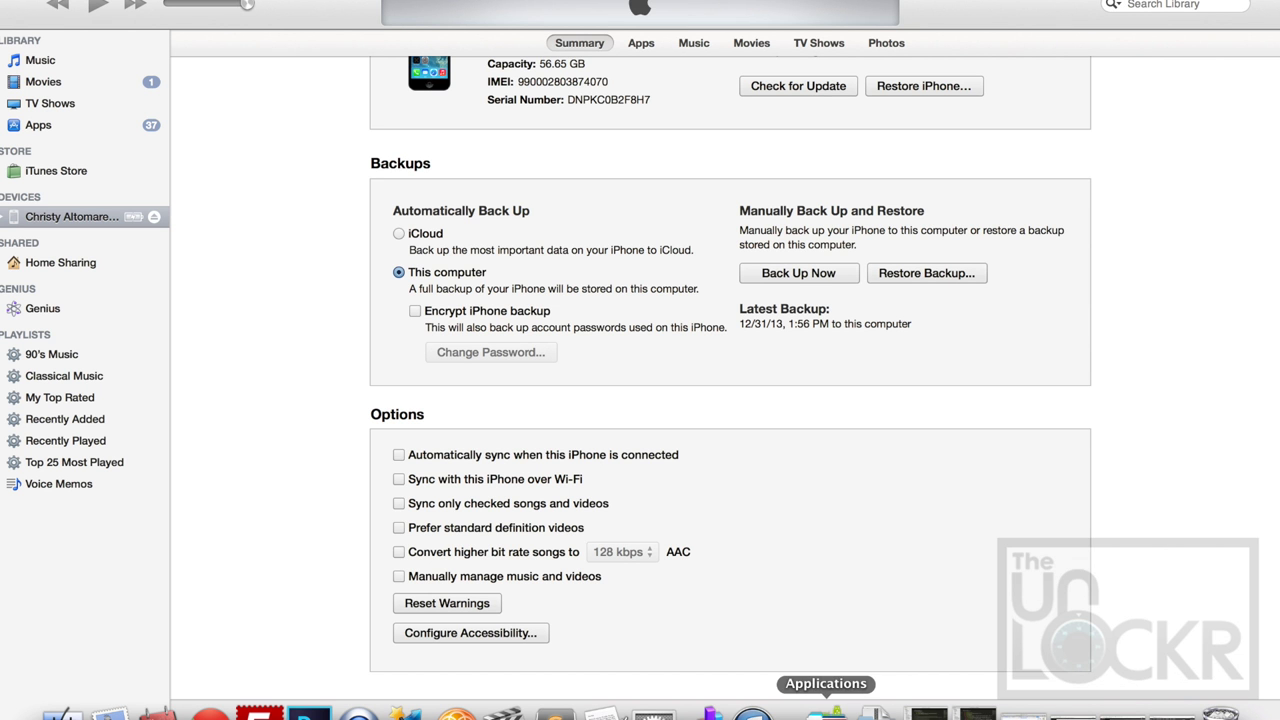
click(826, 712)
scroll(872, 470, down, 5)
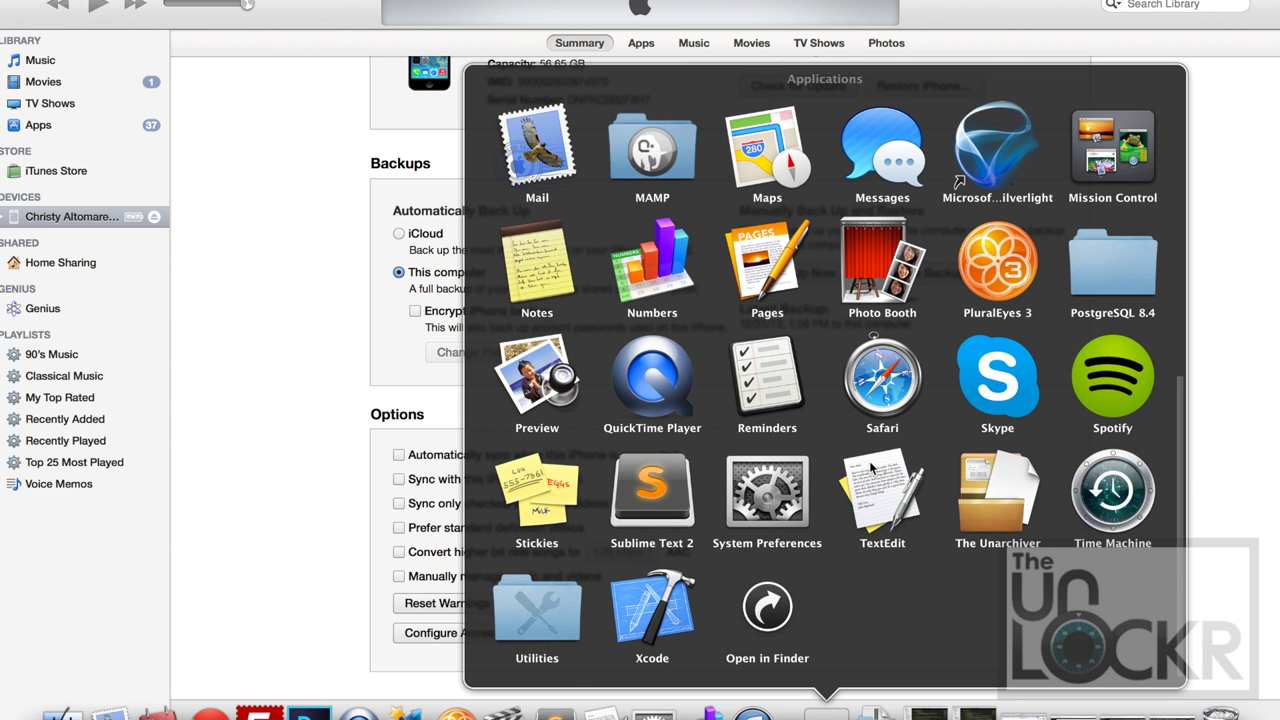
scroll(872, 470, up, 4)
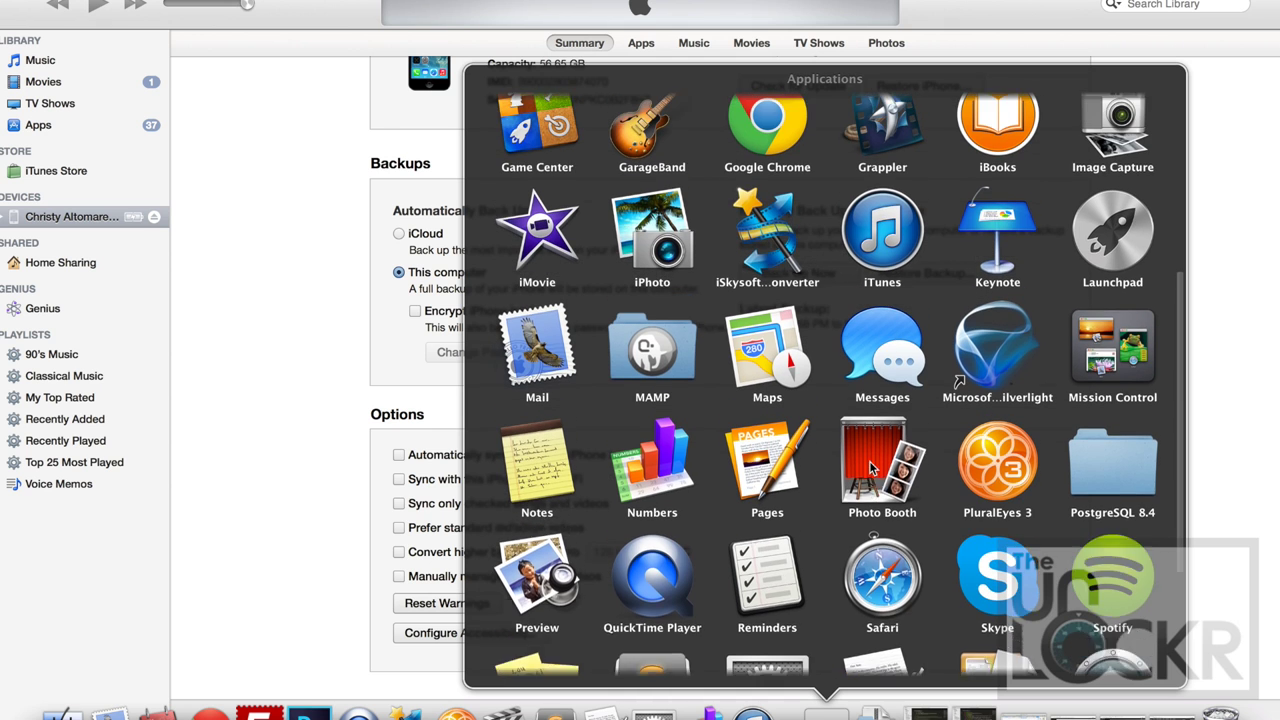
click(1122, 172)
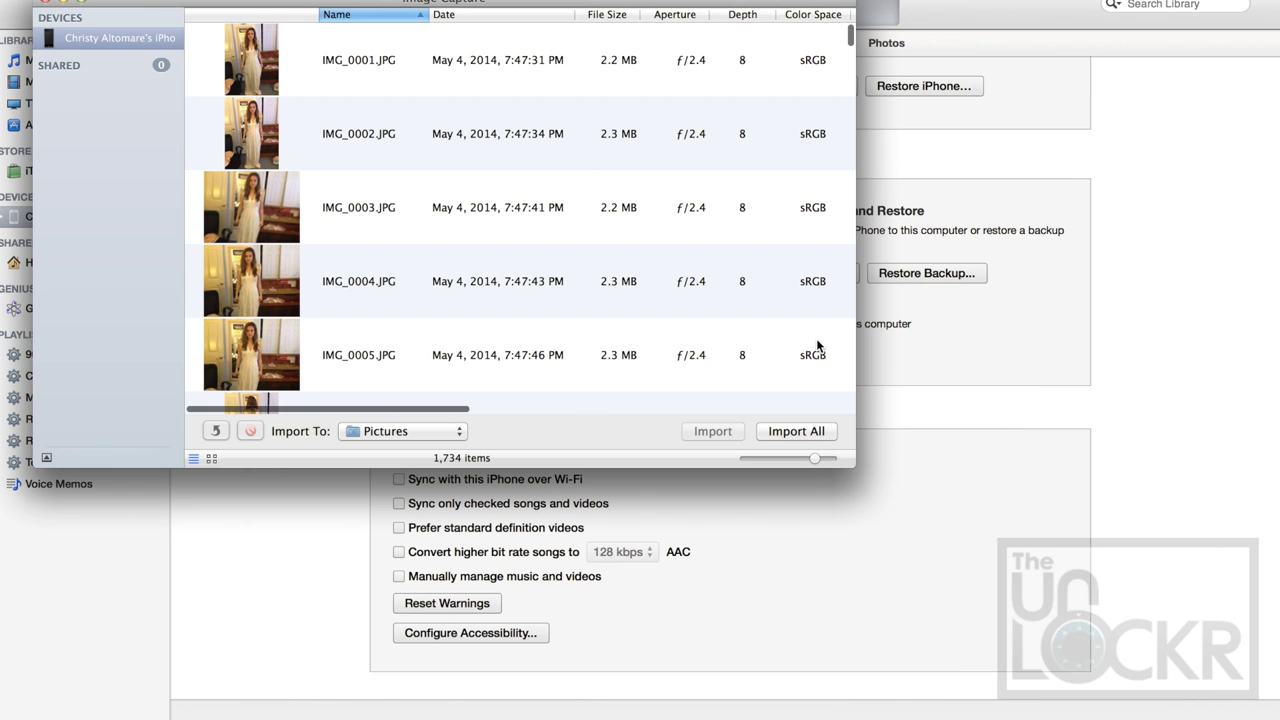
click(47, 3)
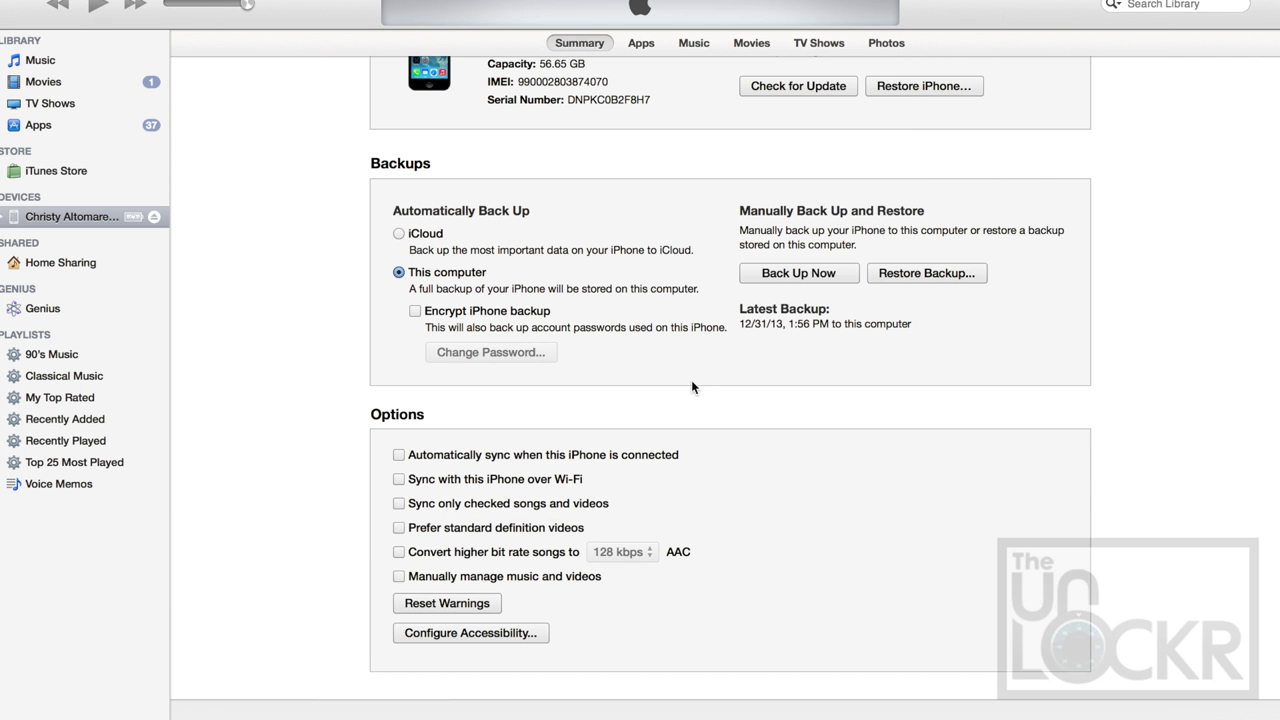
Step: Select the connected iPhone in iTunes, switch its displayed serial number to the UDID, and copy the UDID
scroll(692, 383, up, 3)
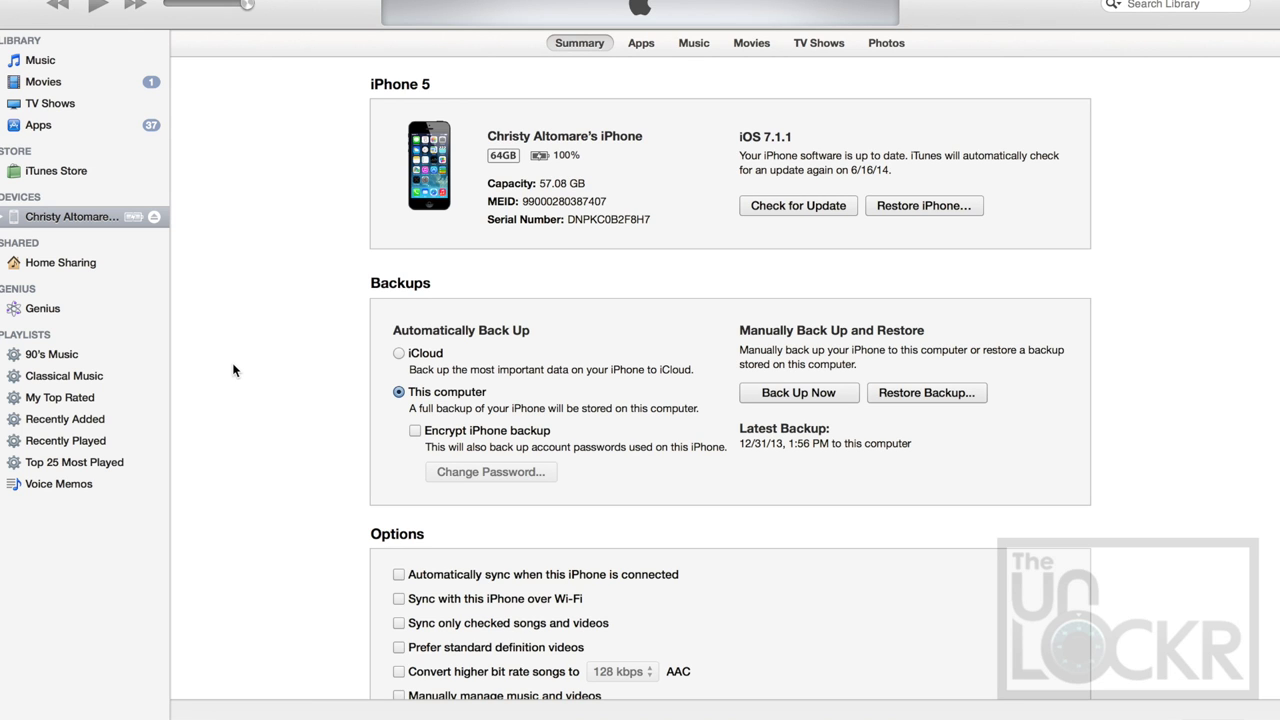
click(55, 220)
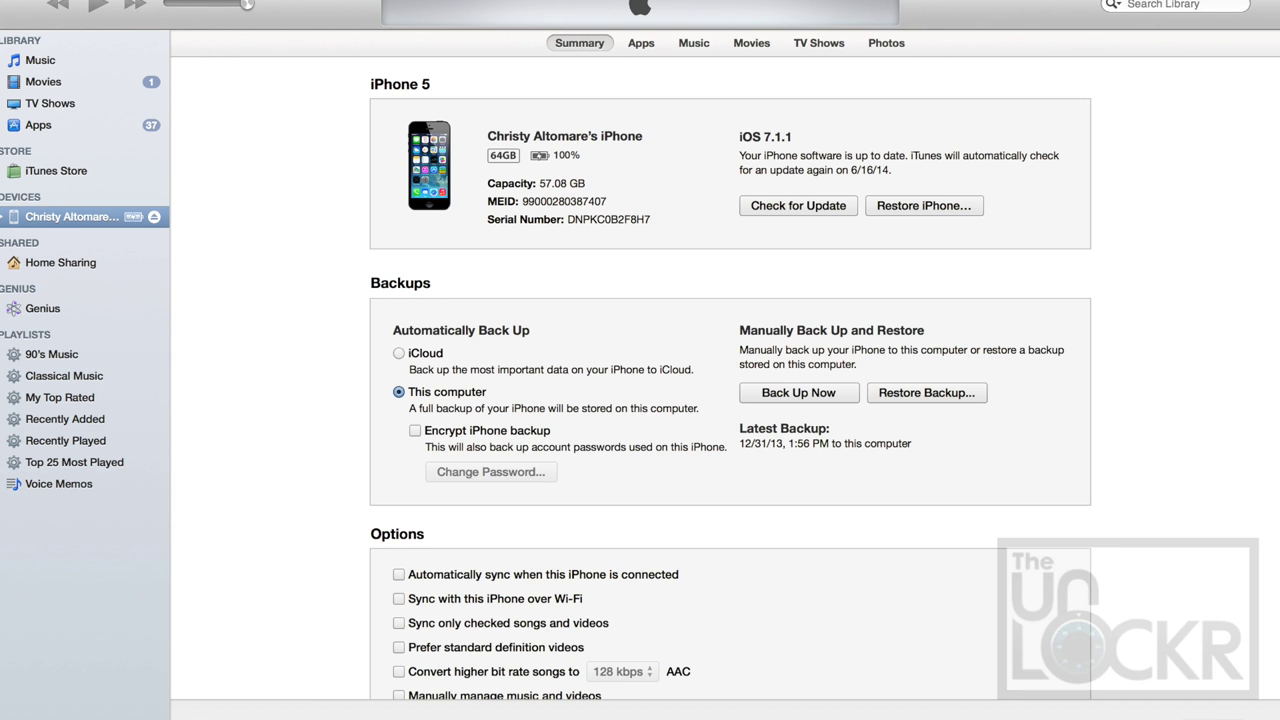
click(195, 0)
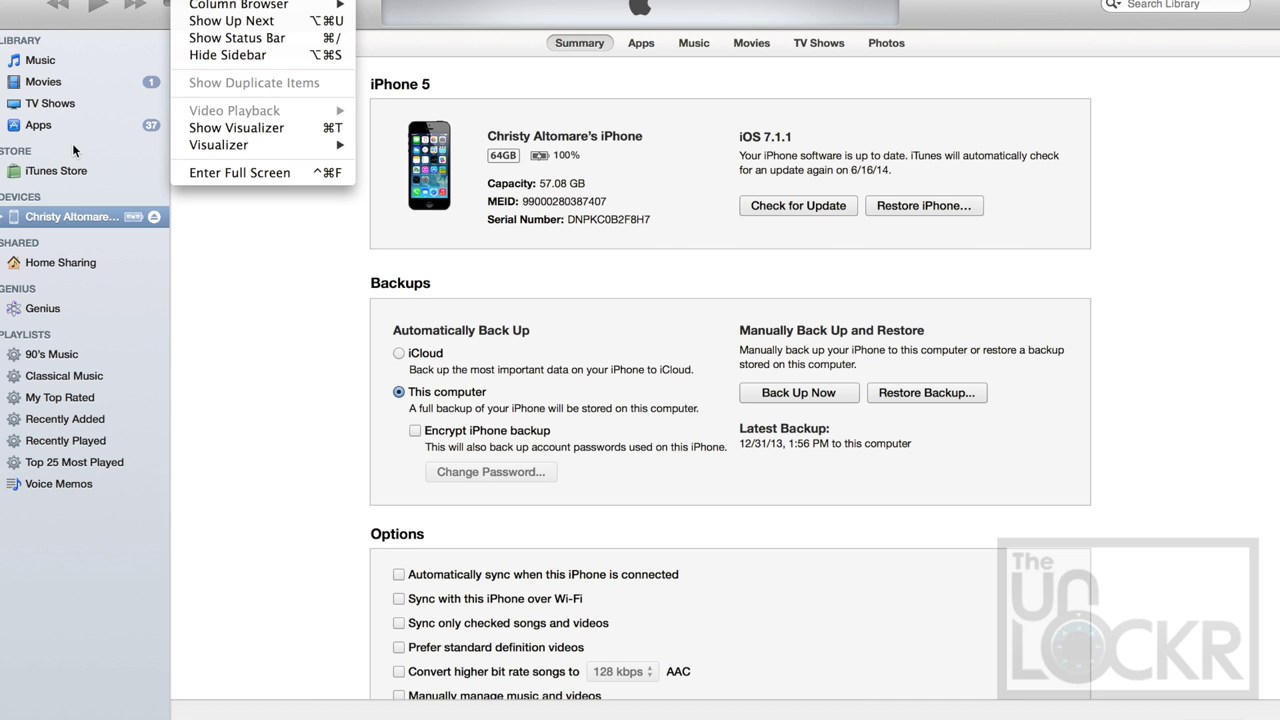
click(222, 356)
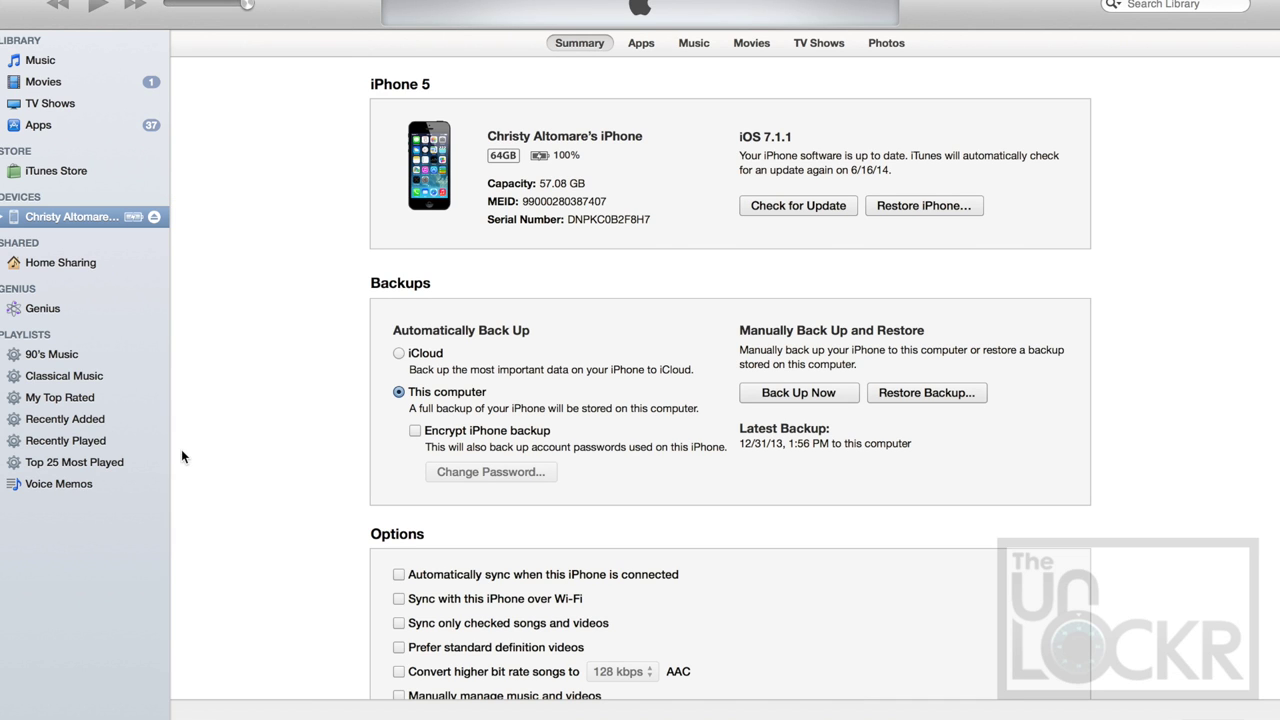
click(619, 217)
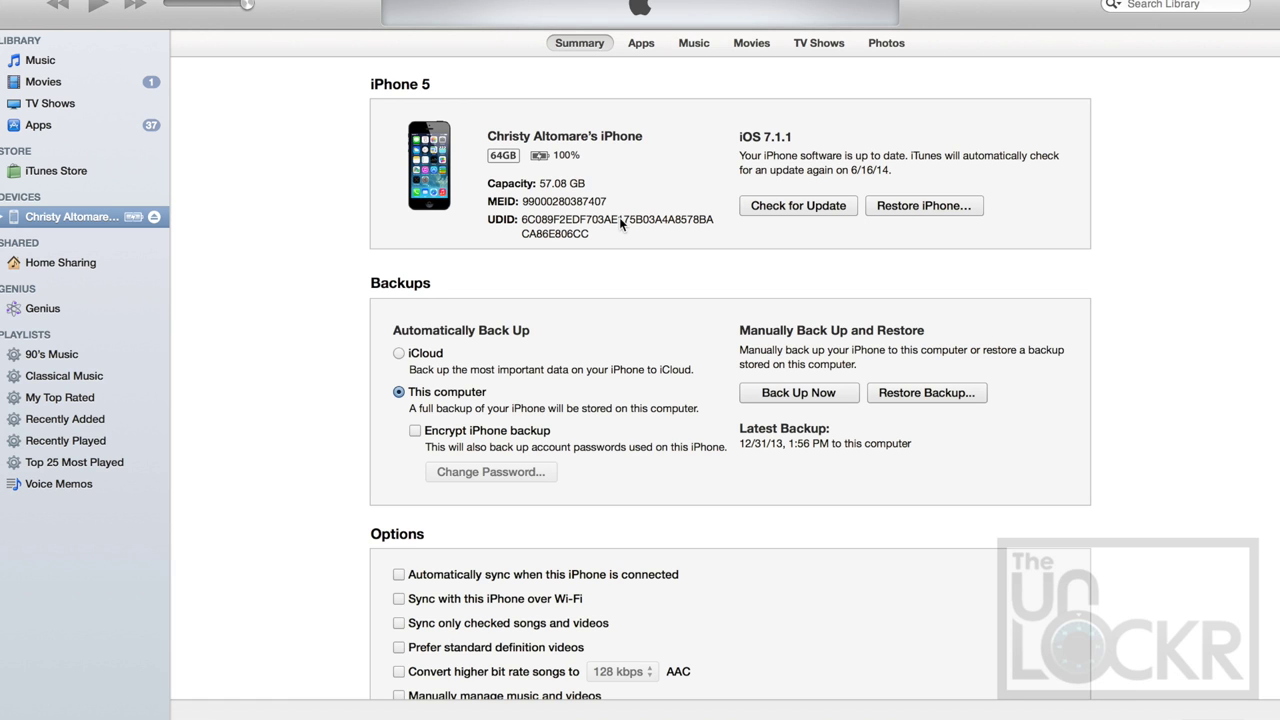
right_click(561, 225)
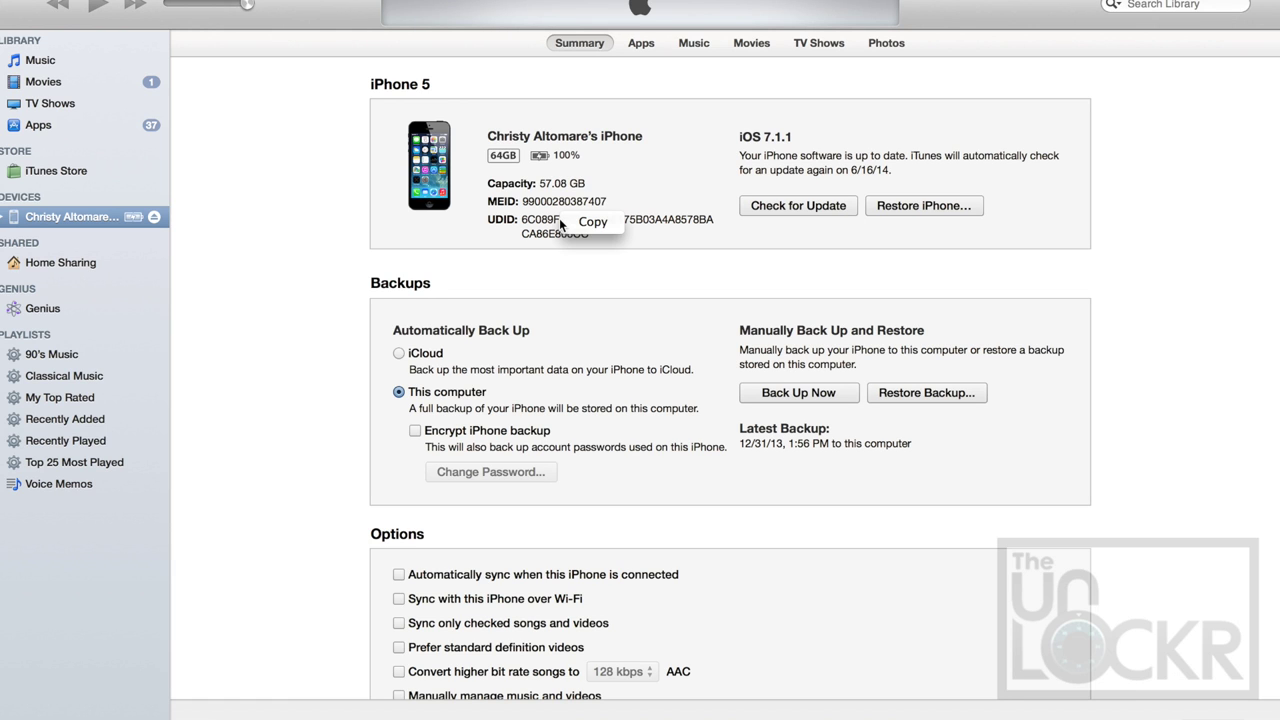
click(588, 224)
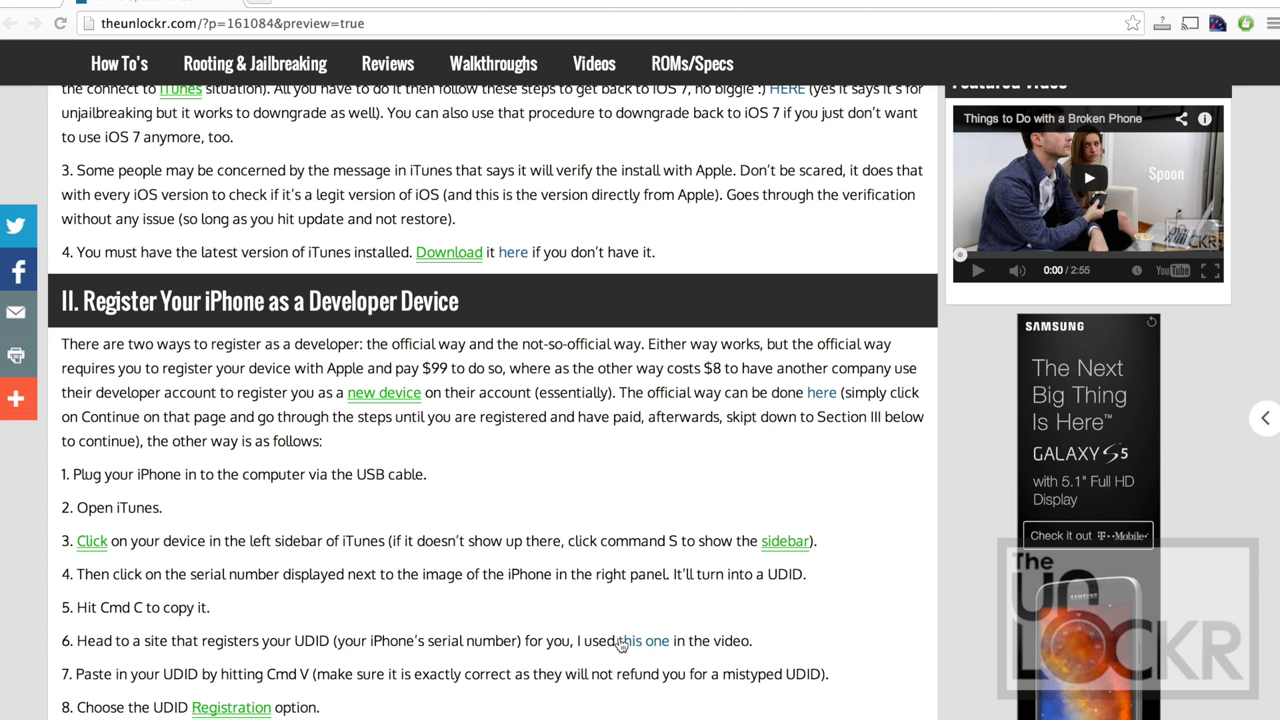
Step: Submit the copied UDID on the registration site linked in the guide with the UDID Registration ($8) option, and review the payment form
click(645, 641)
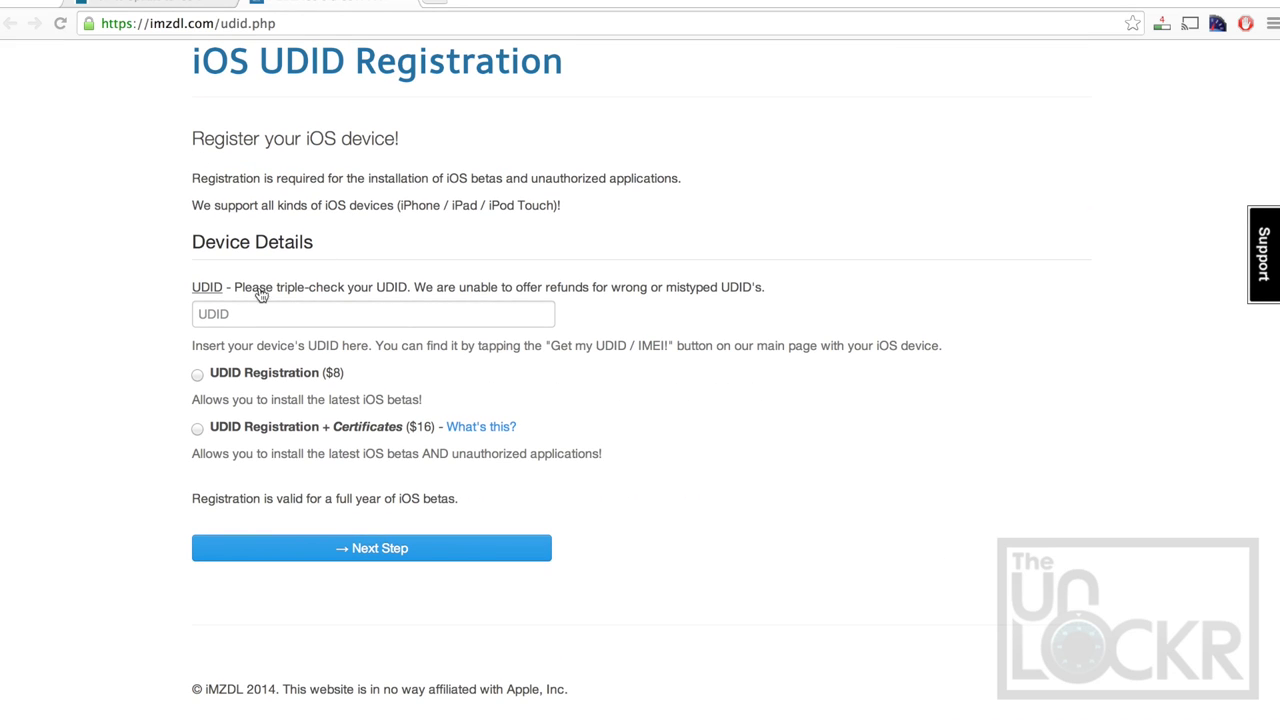
click(218, 314)
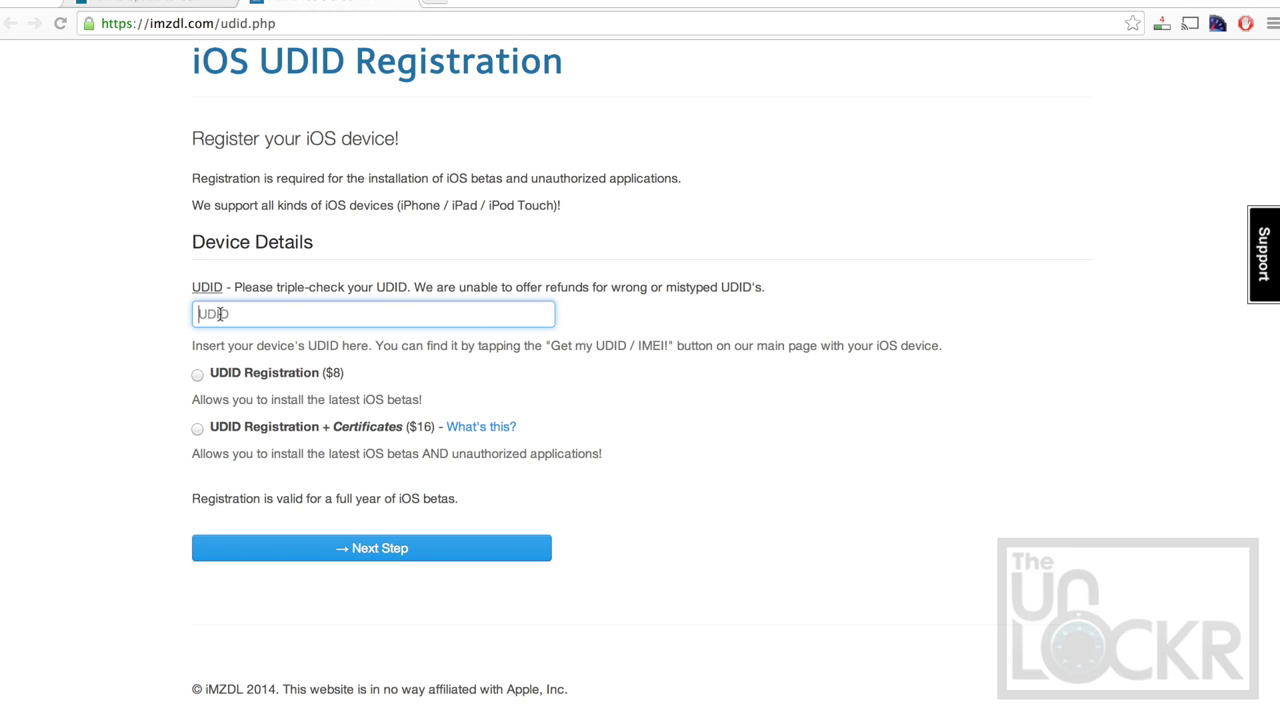
key(super+v)
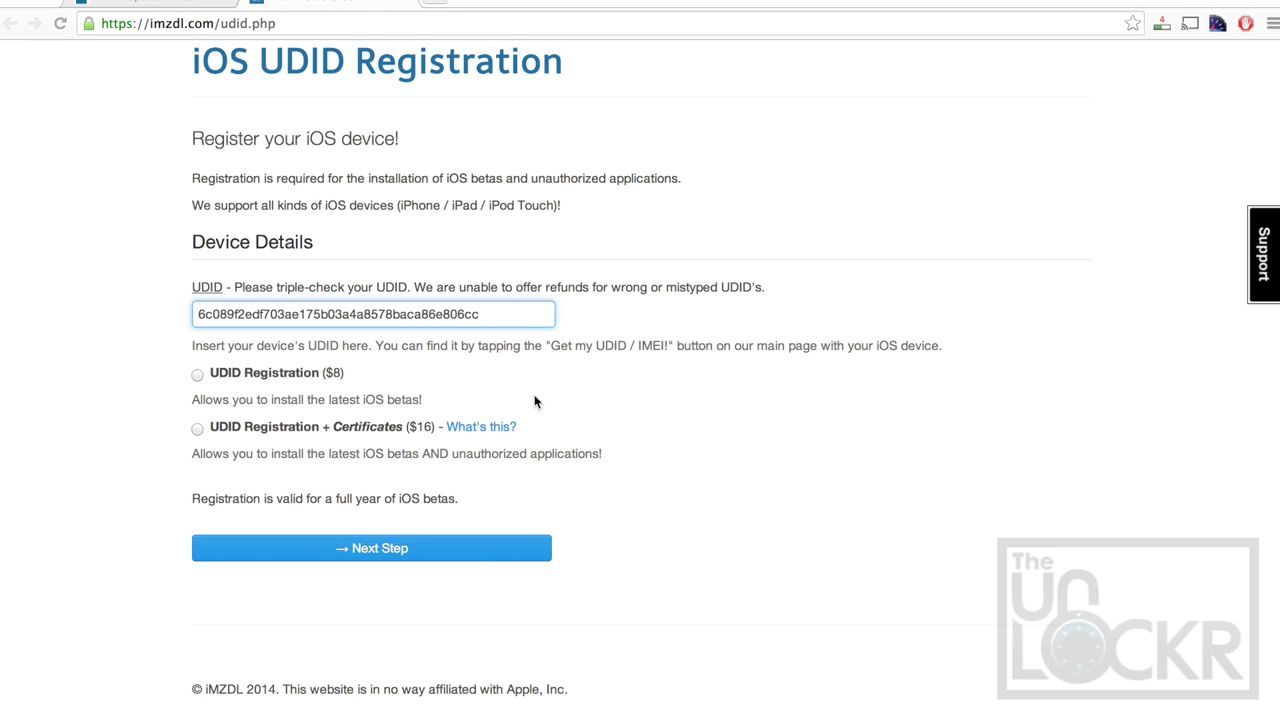
click(197, 375)
click(308, 550)
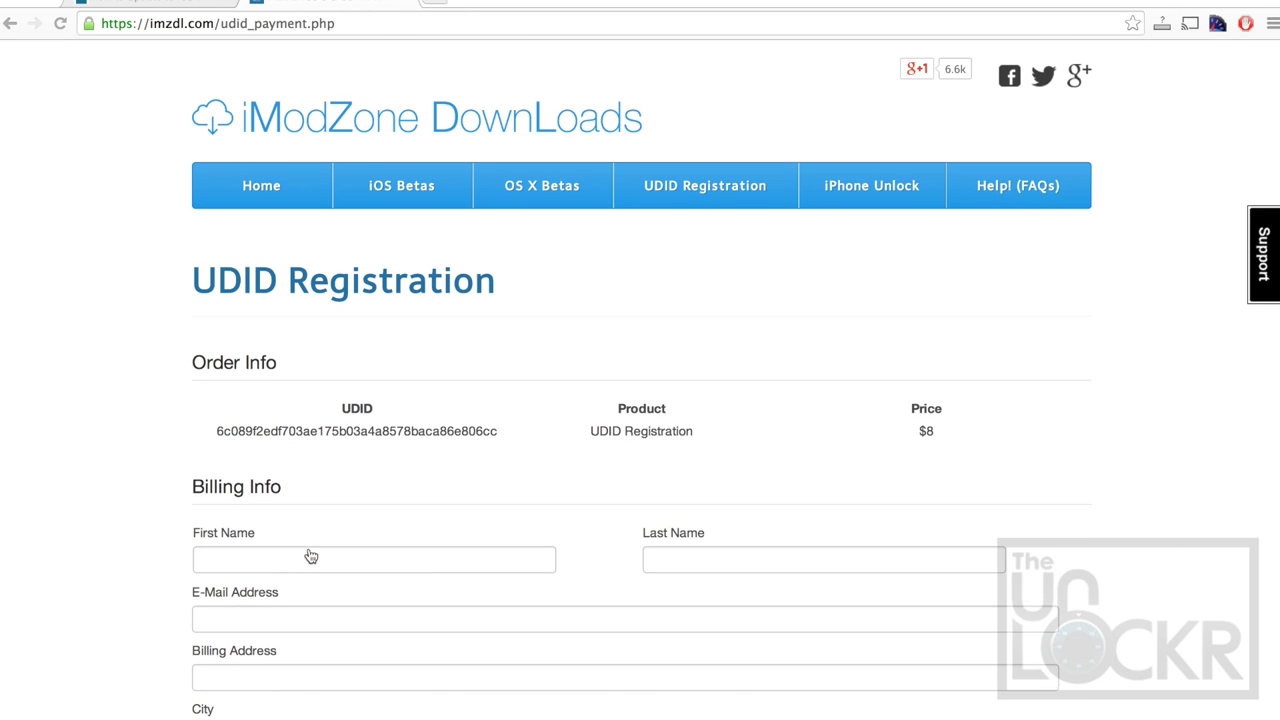
scroll(575, 393, down, 5)
scroll(575, 393, down, 5)
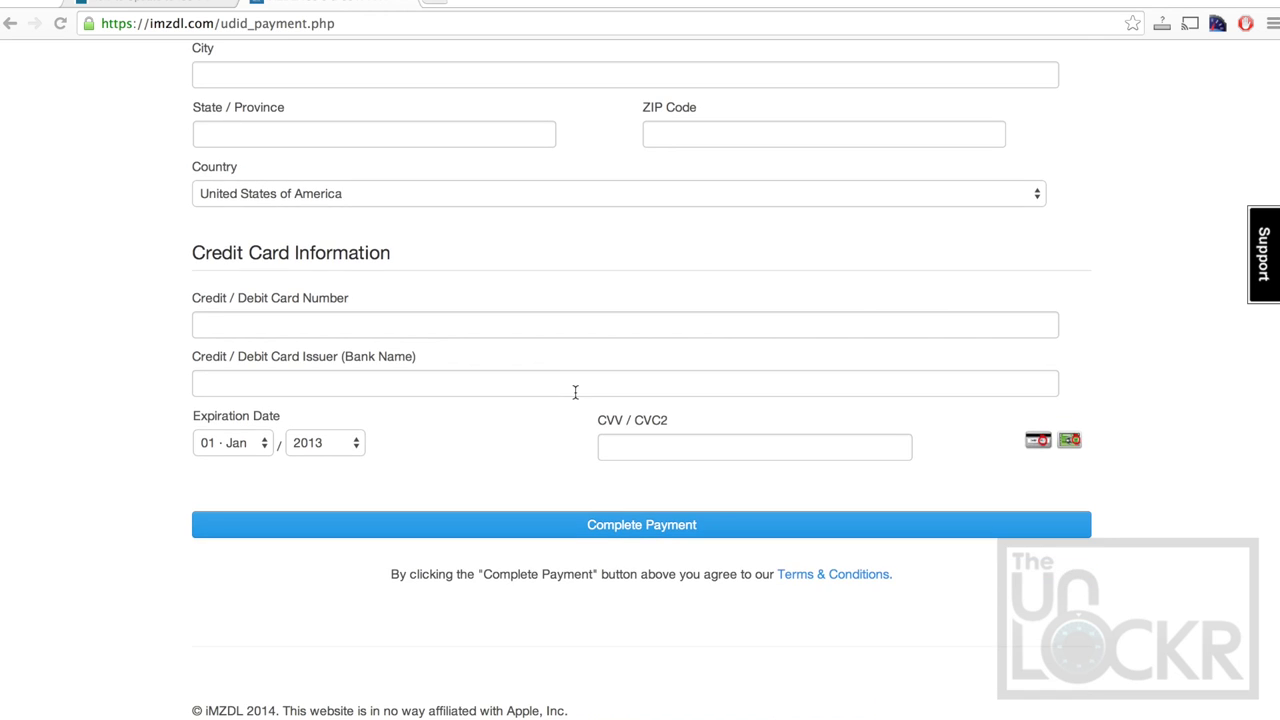
scroll(575, 395, up, 3)
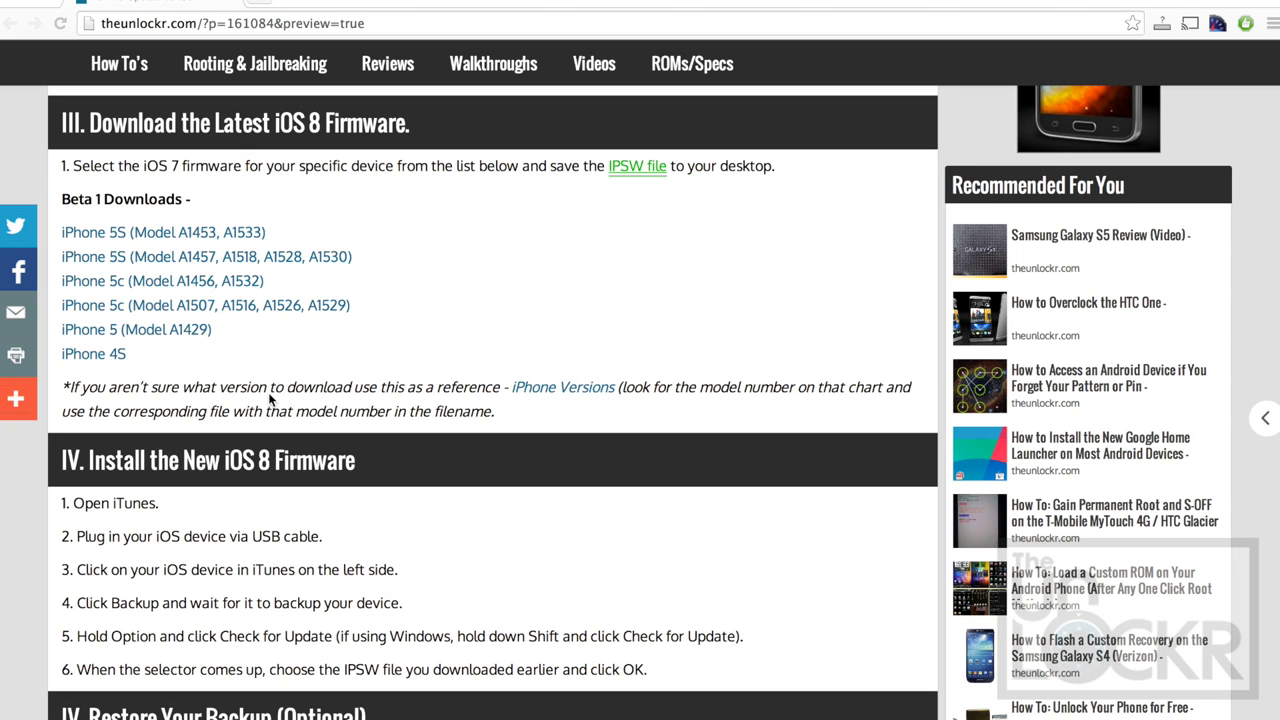
Step: Examine the model numbers for each iPhone on Apple's identification page, linked in the guide as iPhone Versions
click(560, 387)
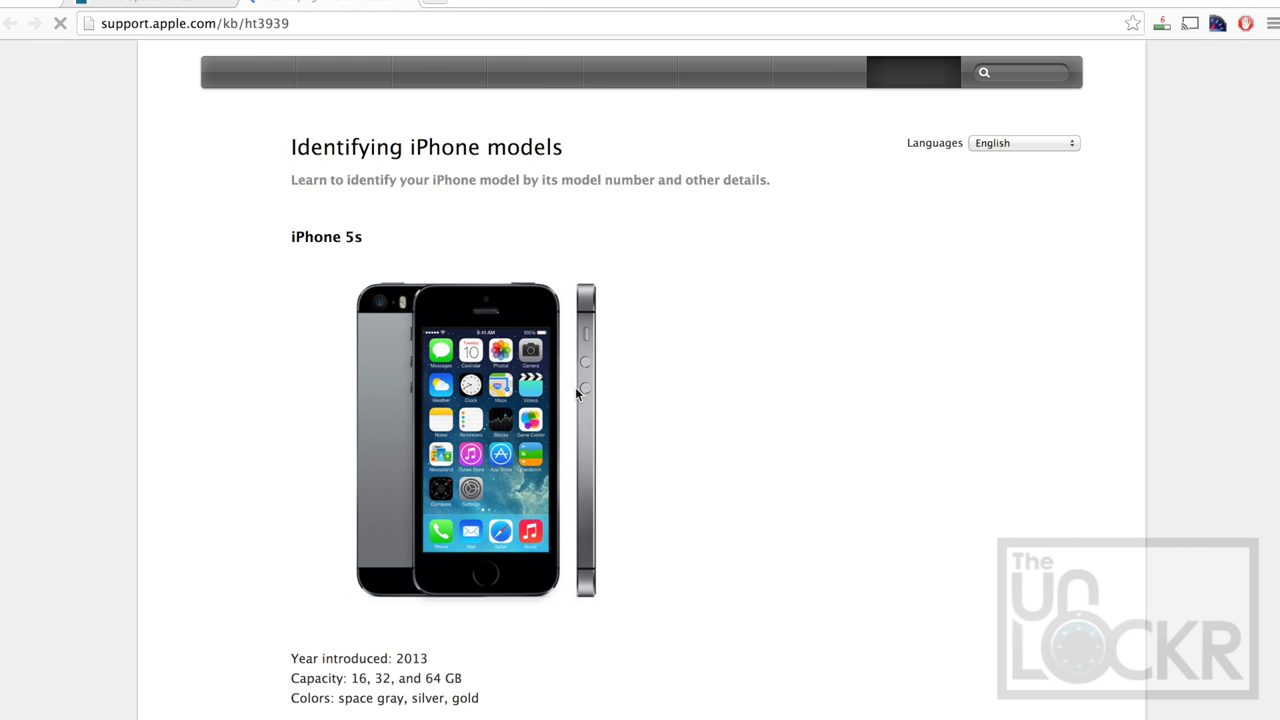
scroll(706, 495, down, 1)
scroll(706, 495, down, 5)
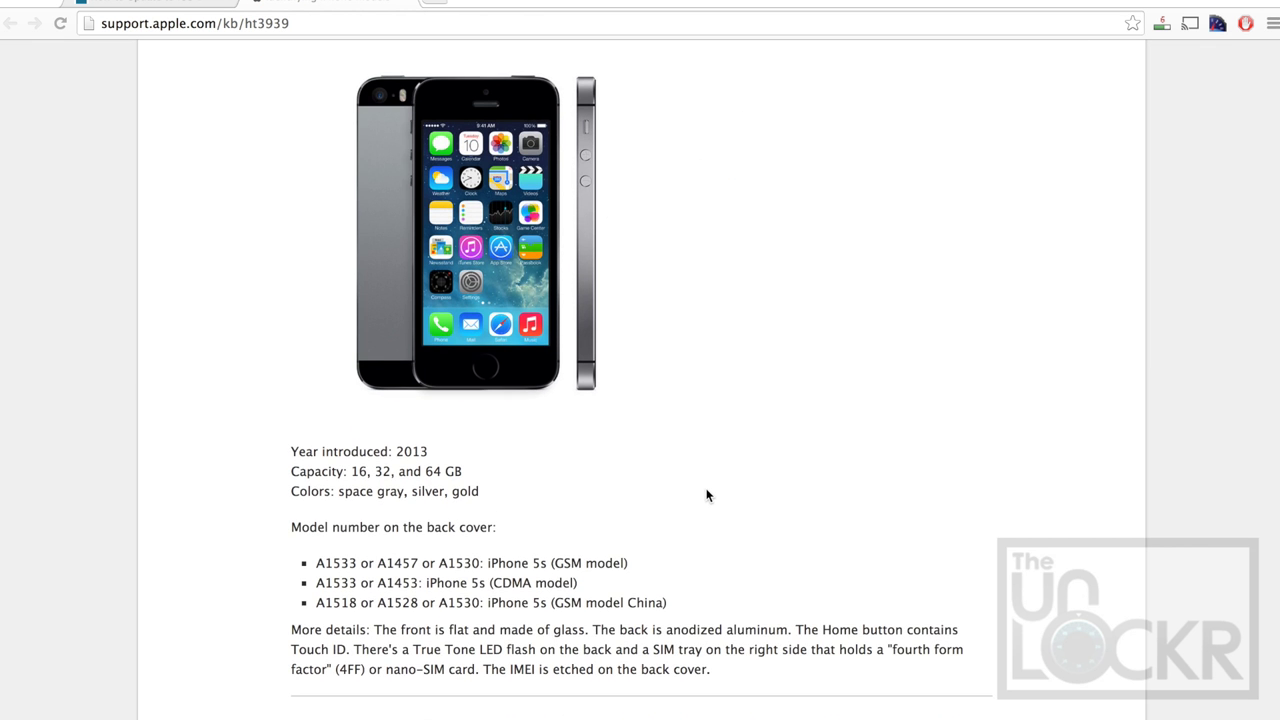
scroll(520, 484, up, 3)
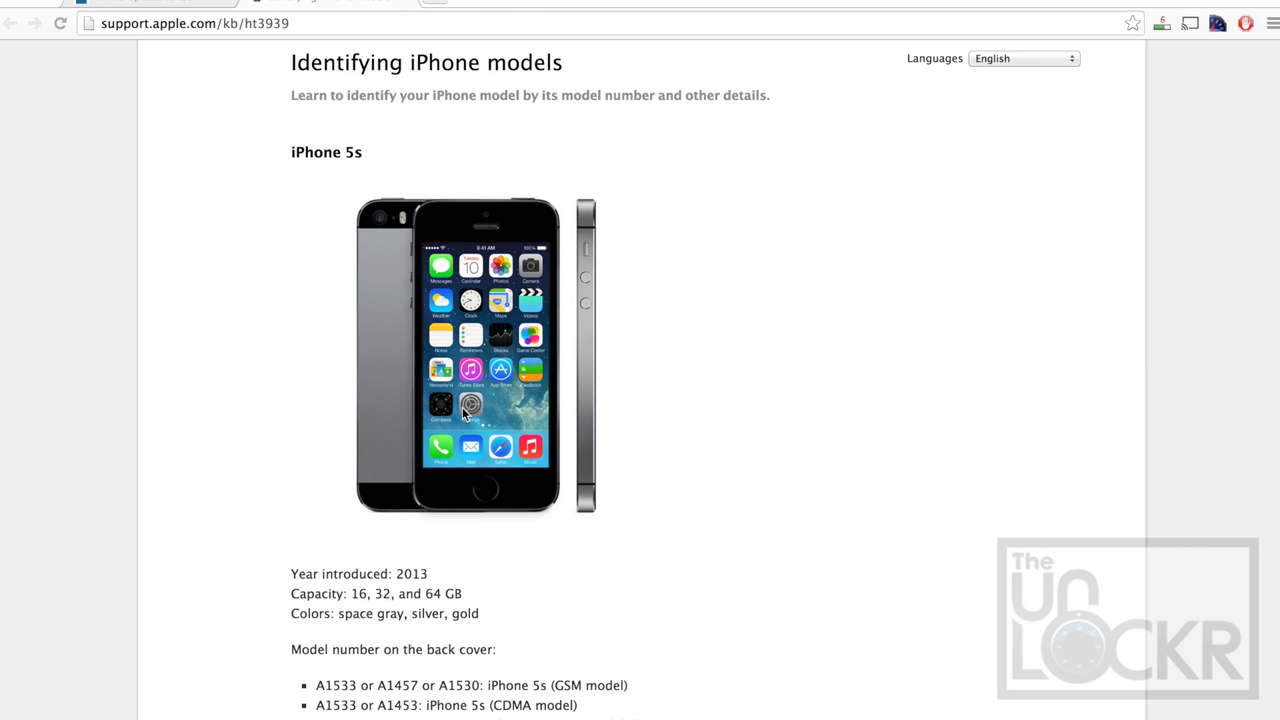
scroll(434, 506, down, 3)
double_click(324, 575)
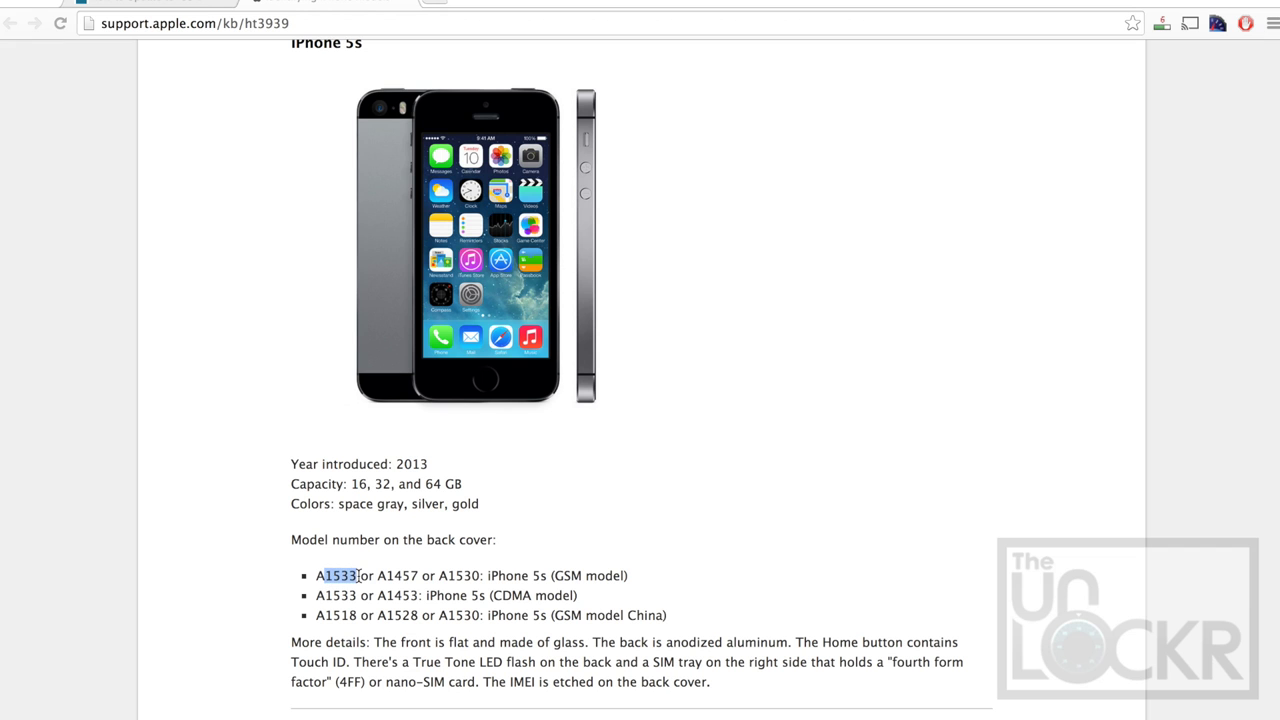
drag(388, 575, 523, 577)
click(523, 577)
scroll(523, 577, down, 10)
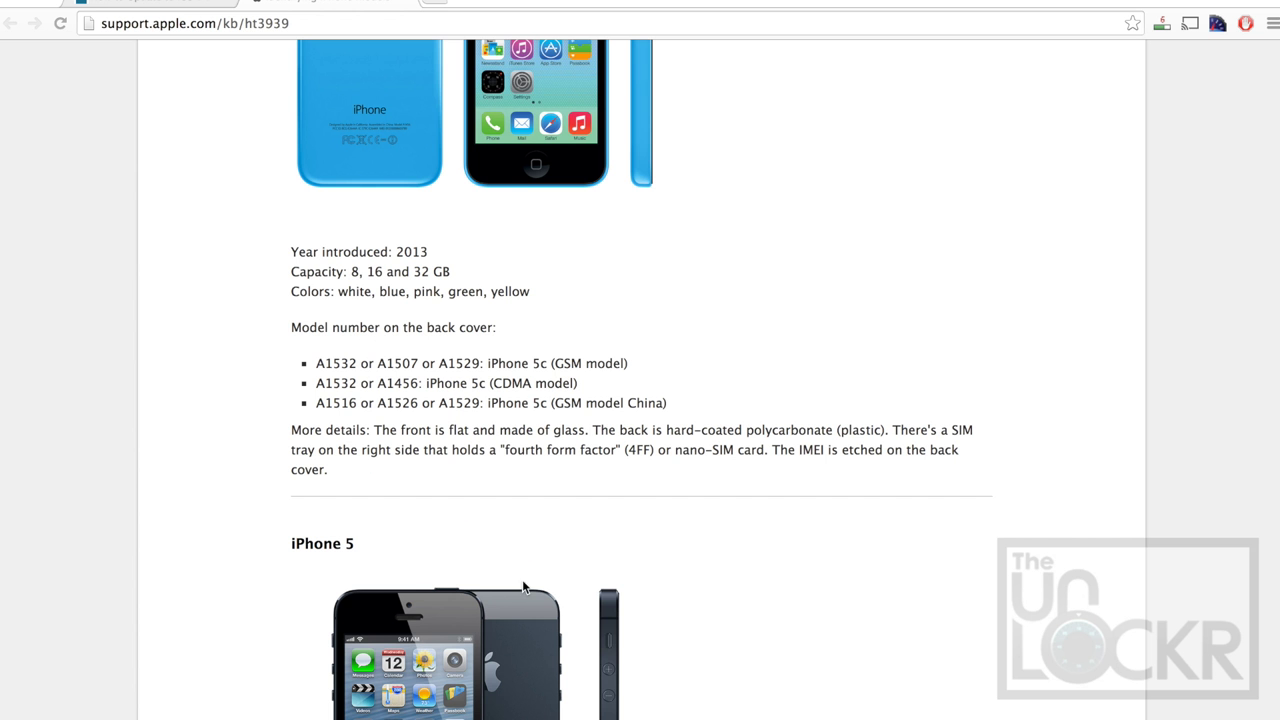
click(165, 3)
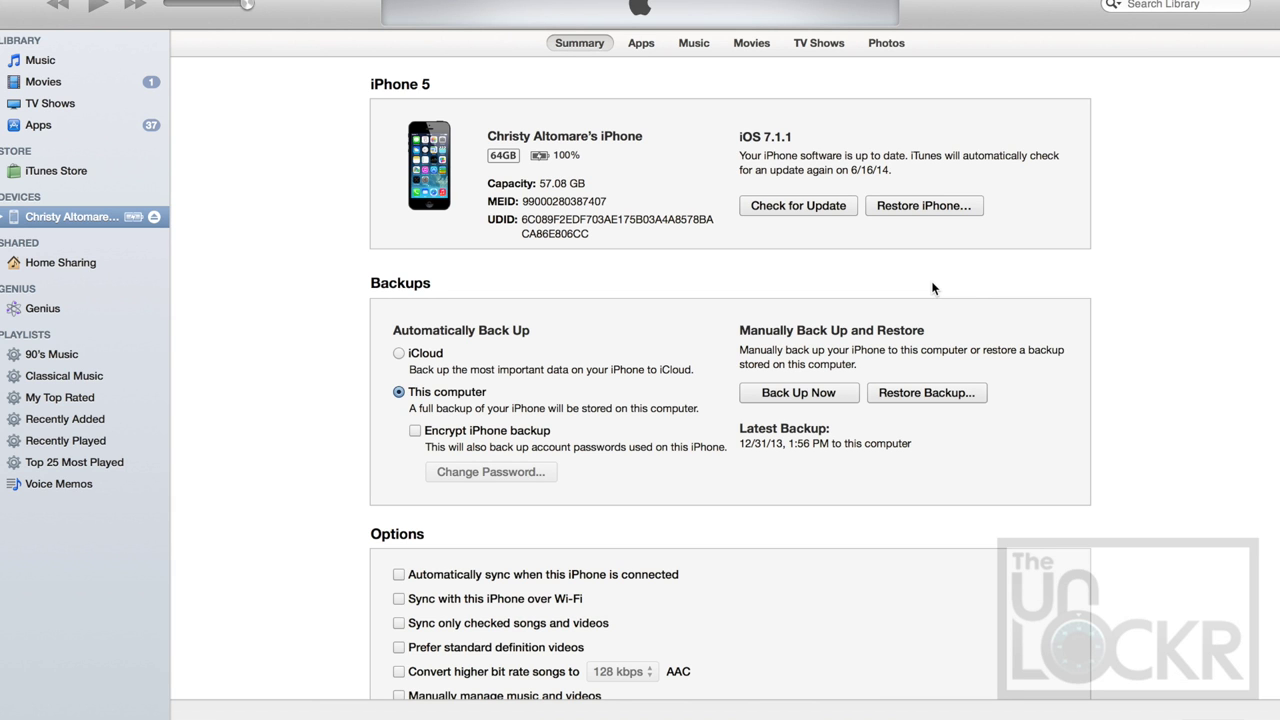
Step: Update the iPhone in iTunes with iPhone5,2_8.0_12A4265u_Restore.ipsw from the iPhone 5 (Model A1429) folder inside the Desktop's iOS 8 folder
alt+click(810, 206)
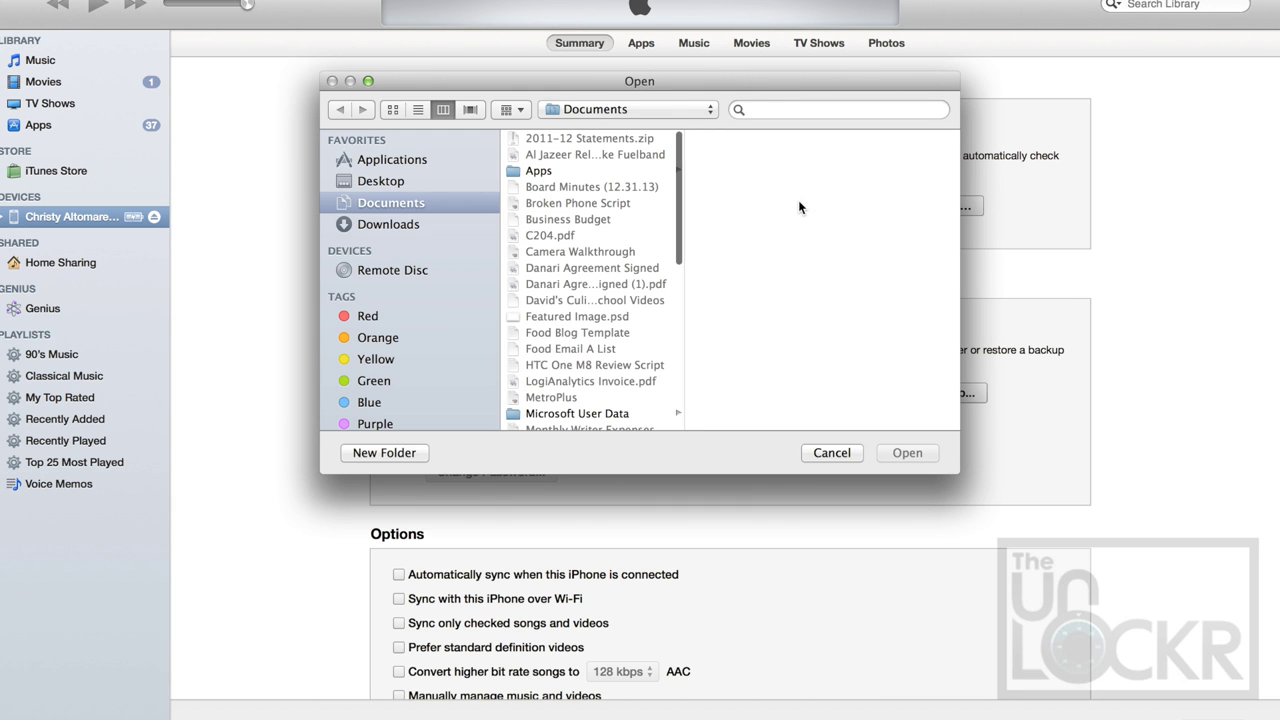
scroll(632, 264, down, 10)
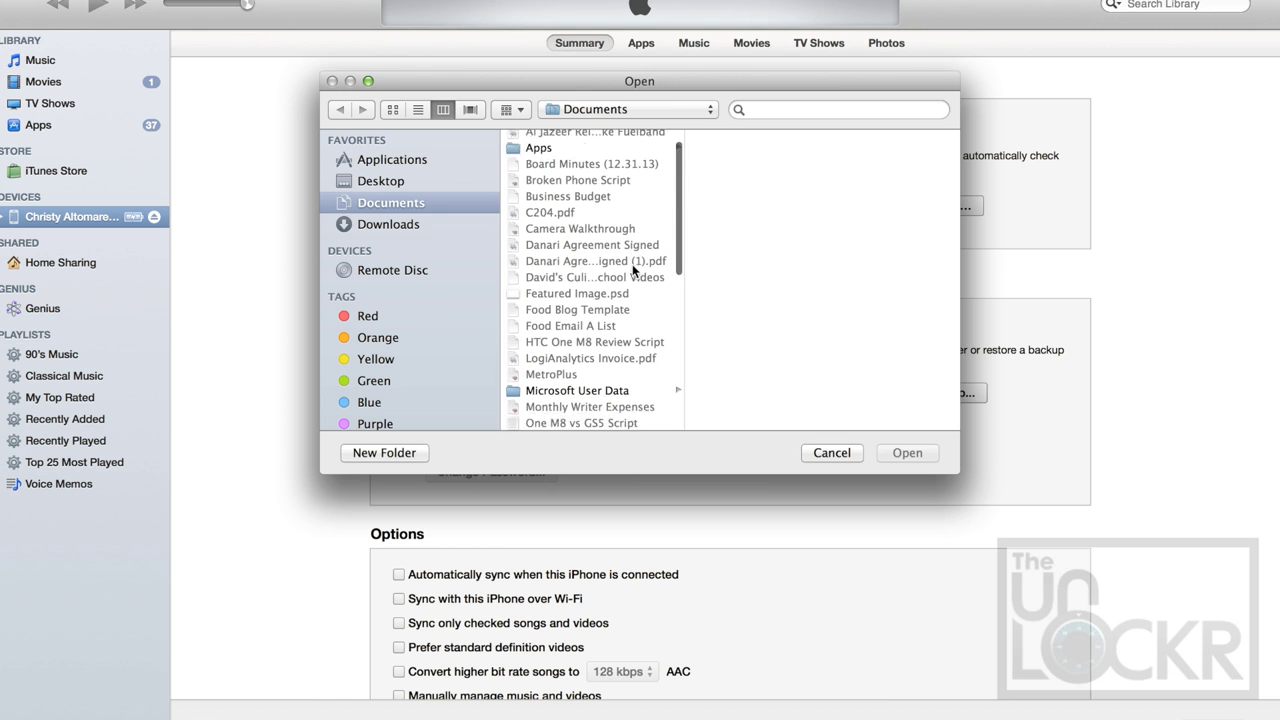
click(389, 183)
scroll(575, 313, down, 1)
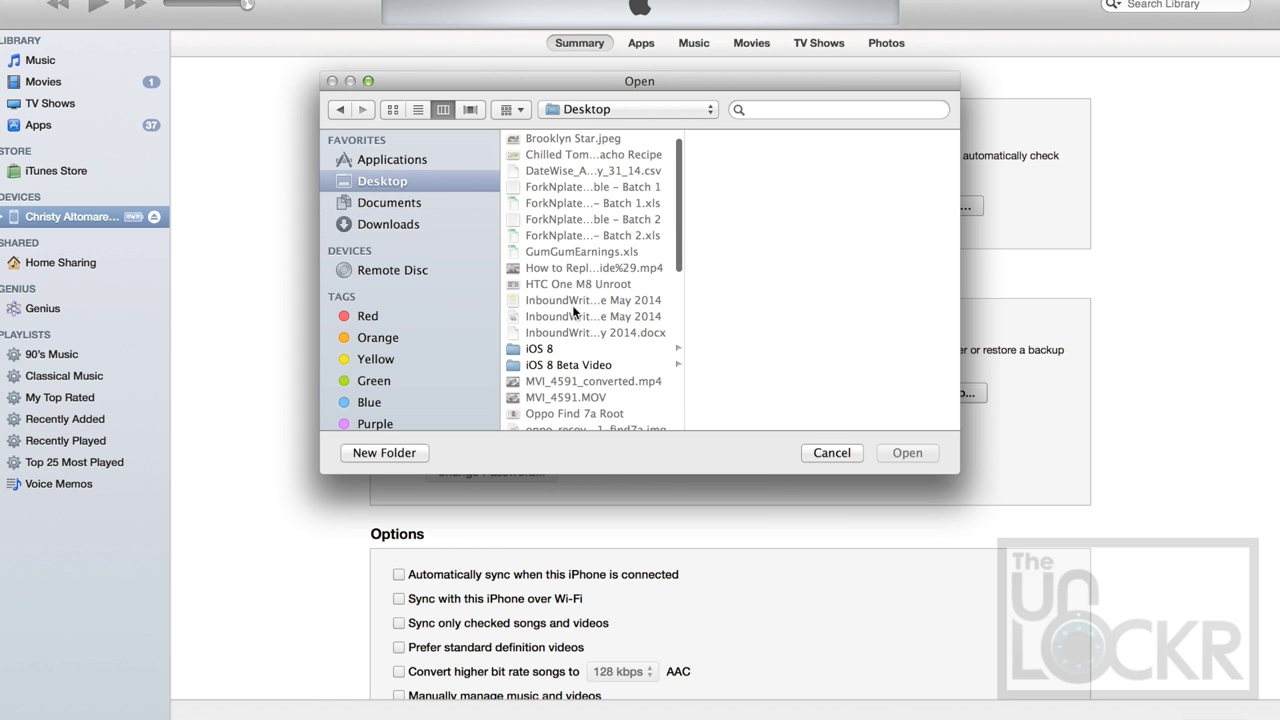
click(533, 348)
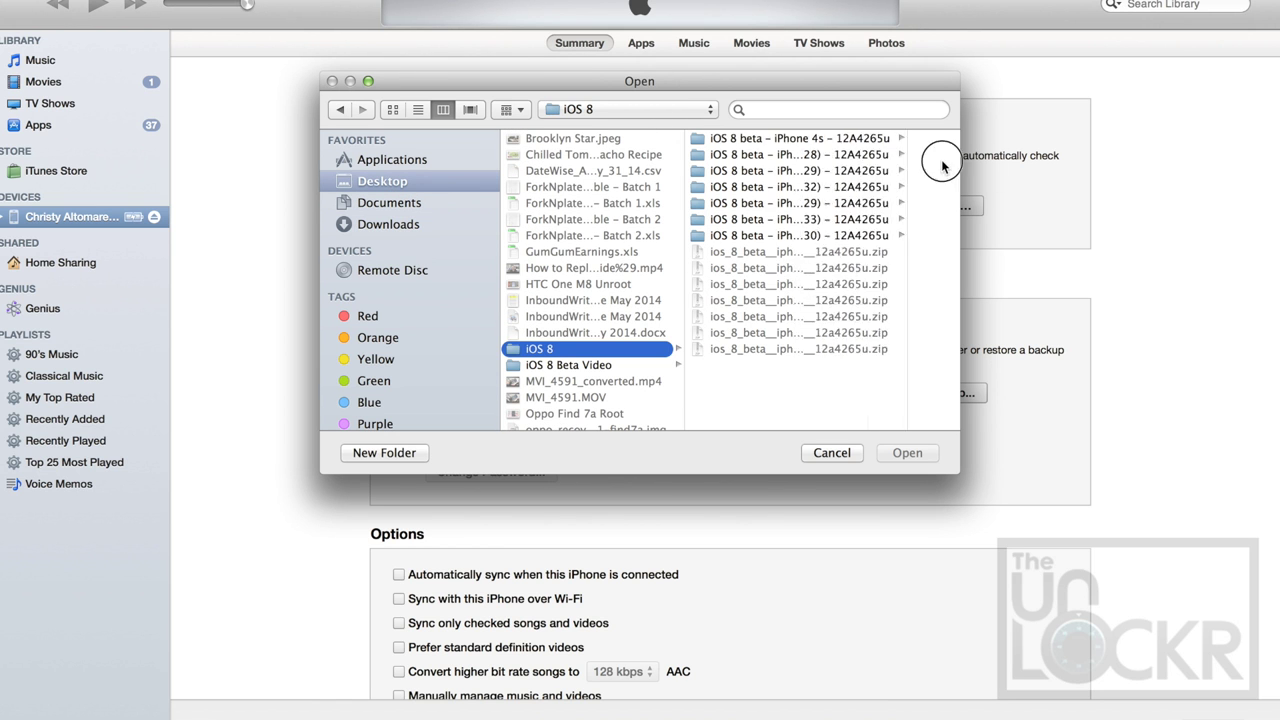
drag(942, 165, 1073, 166)
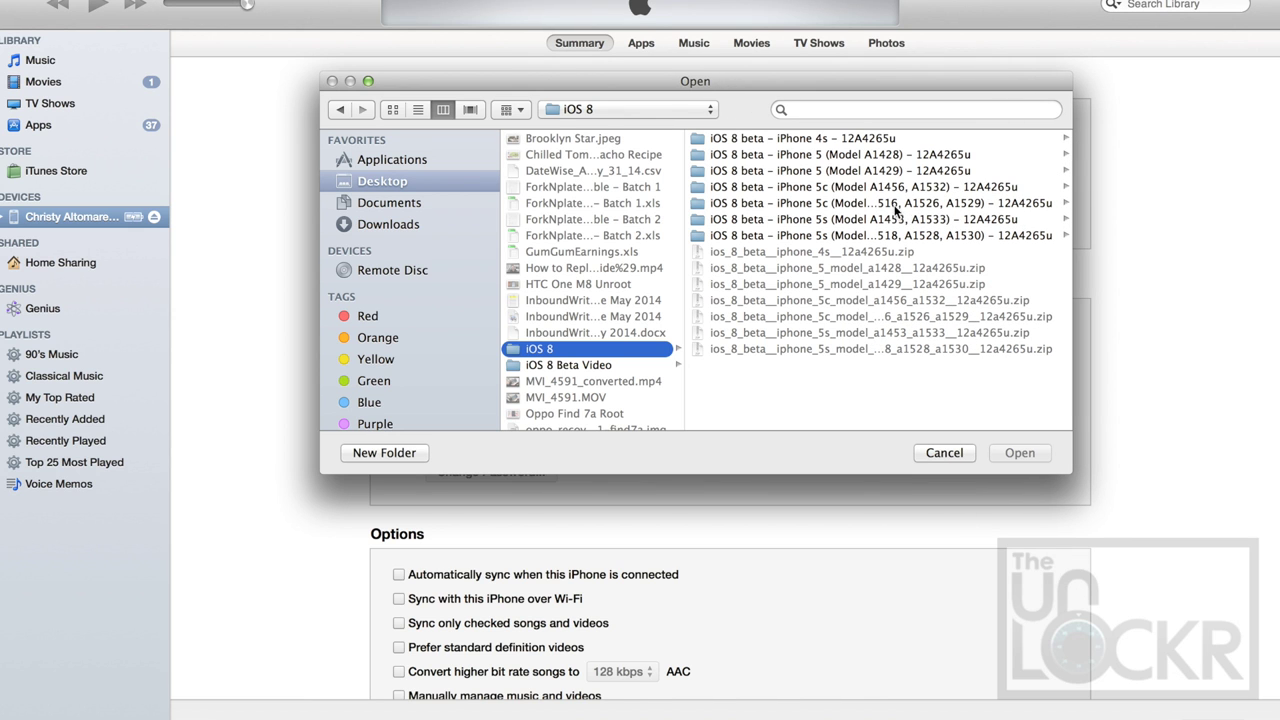
click(866, 171)
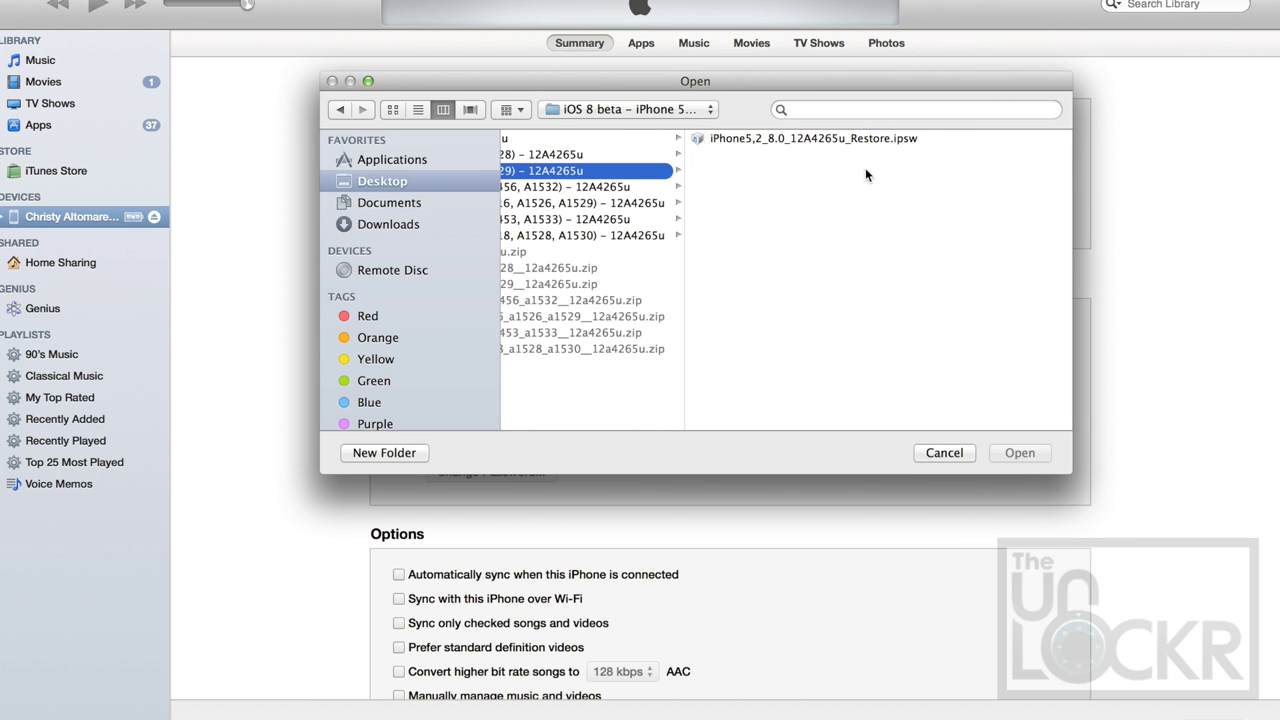
click(862, 139)
click(1022, 453)
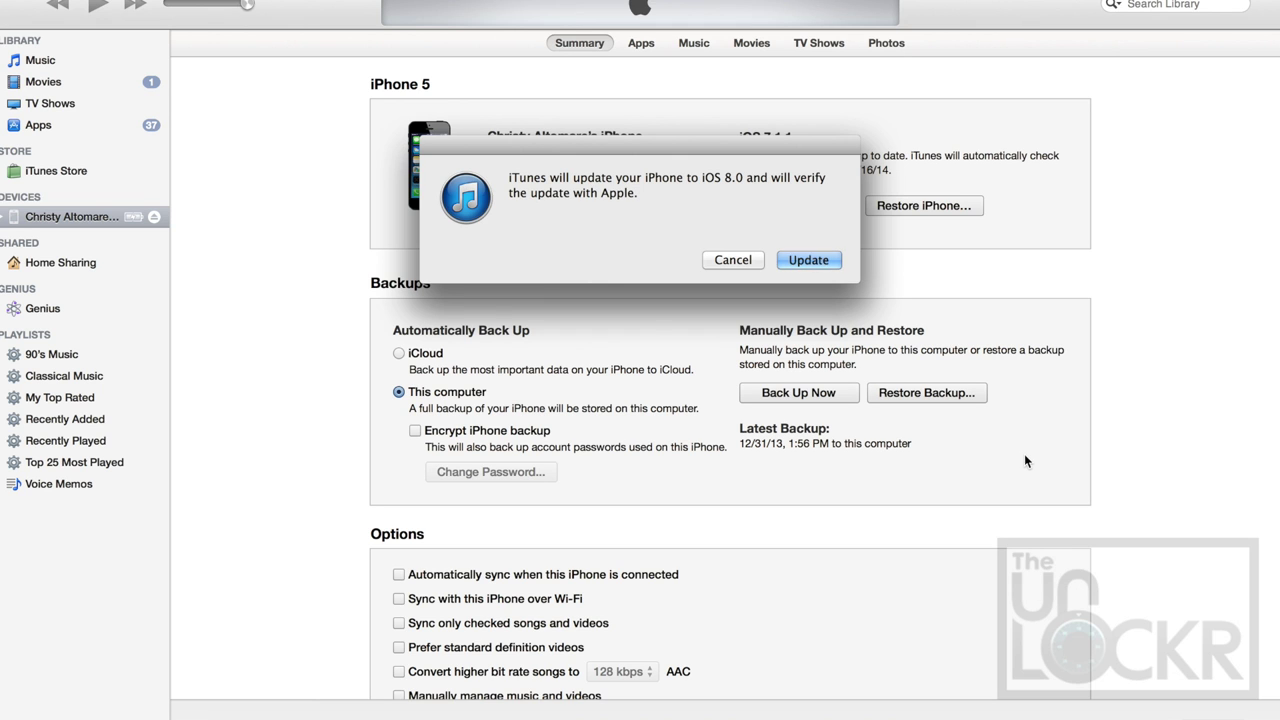
click(805, 260)
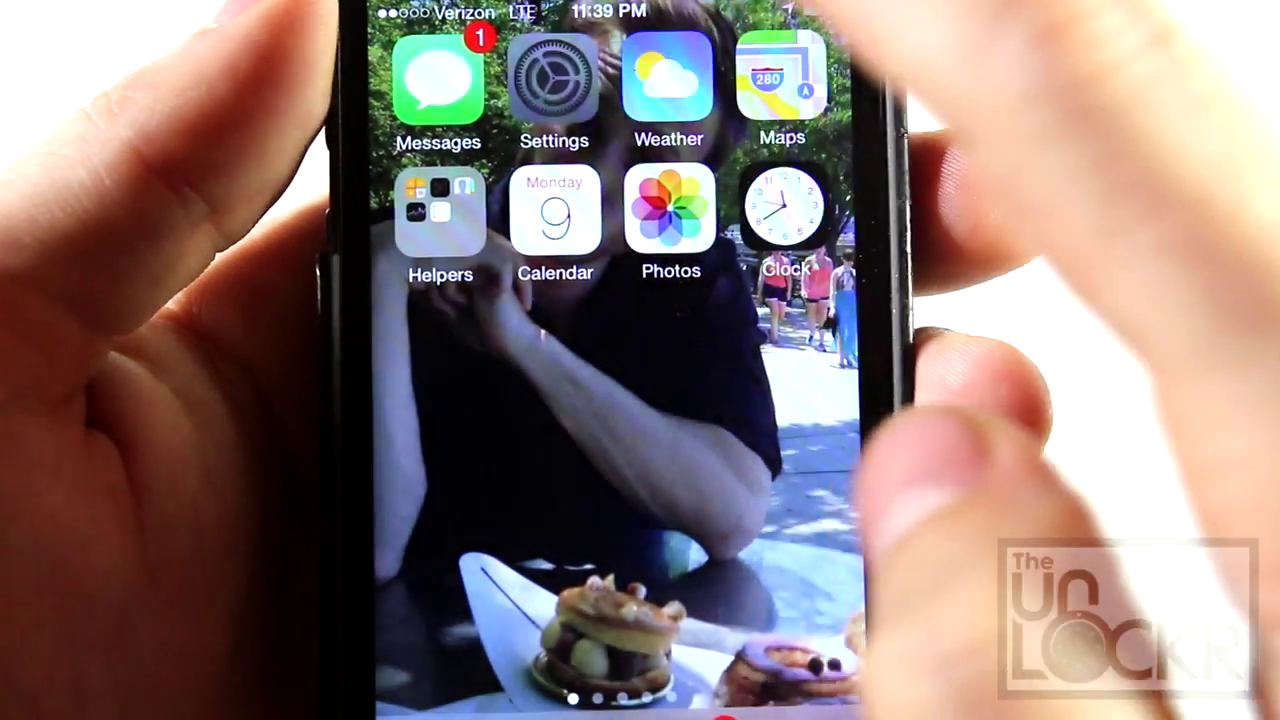
Step: Open the About page in the iPhone's general settings to check the device information
click(556, 80)
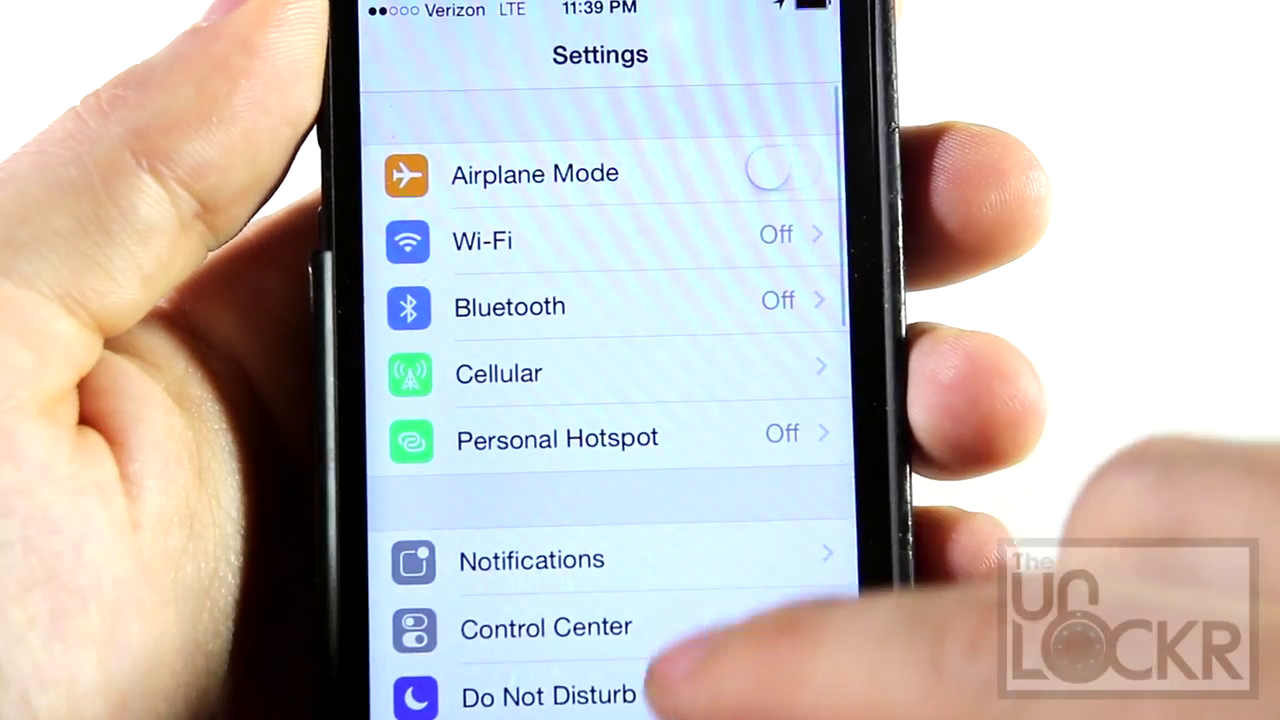
drag(670, 680, 643, 314)
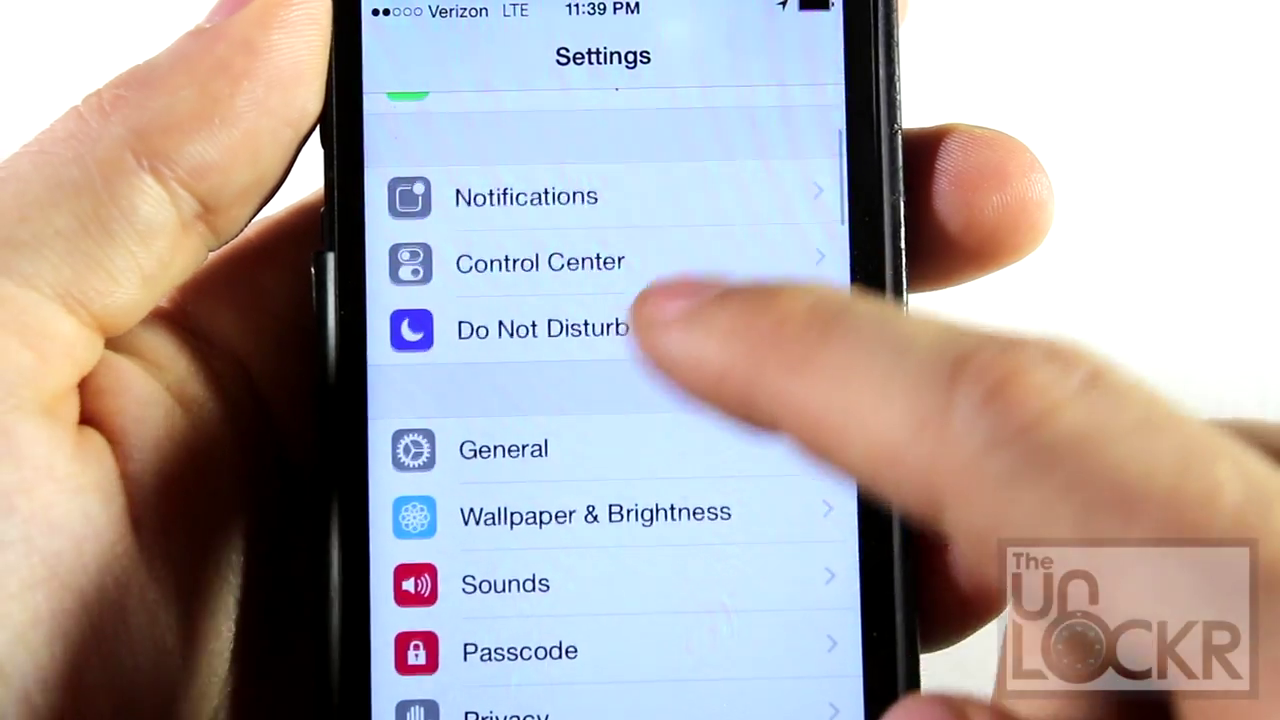
click(700, 449)
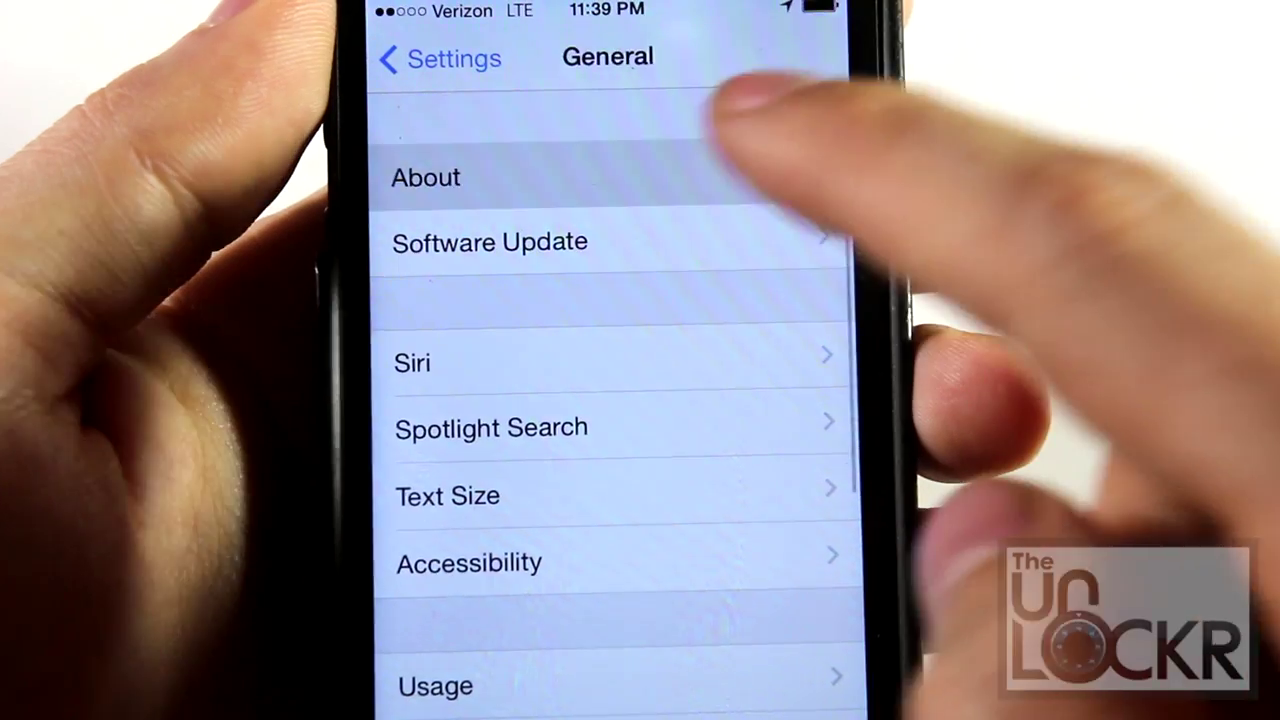
click(740, 170)
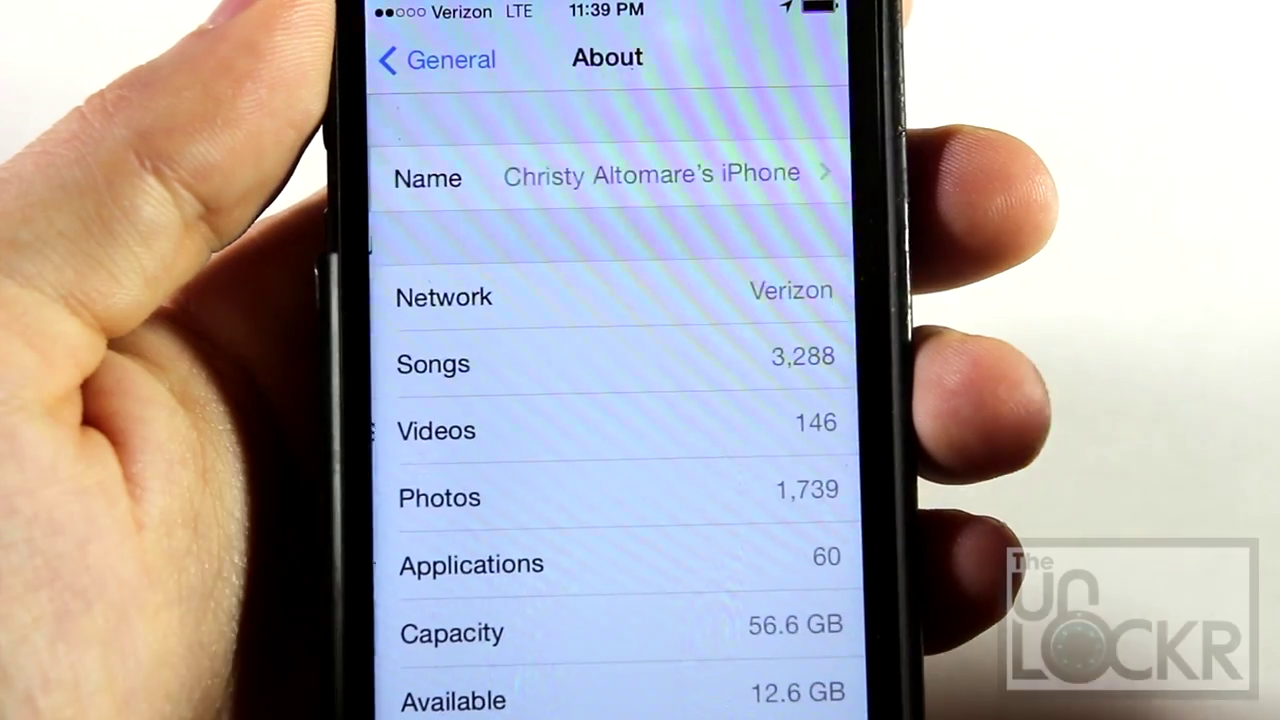